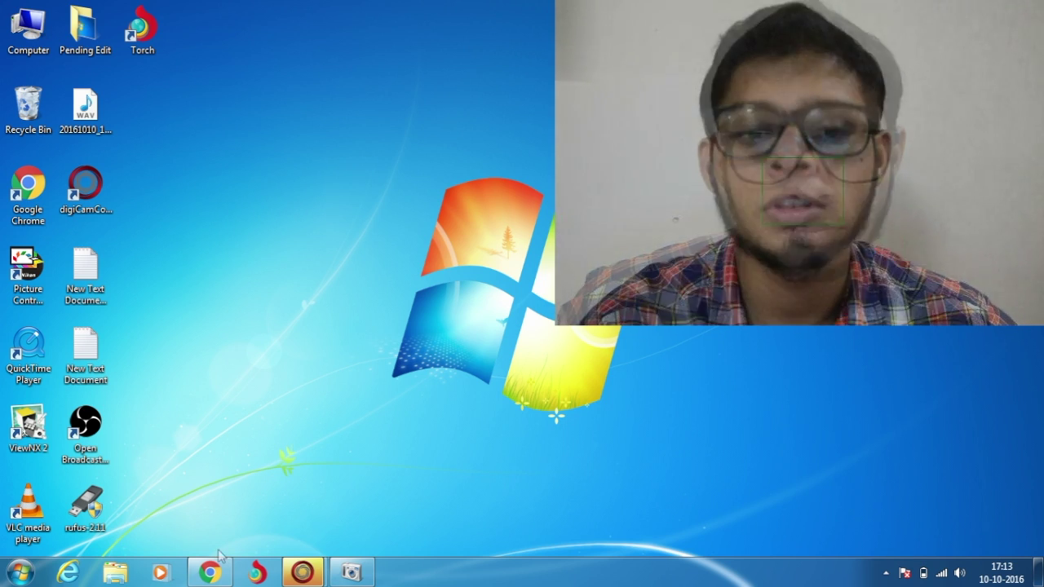
Step: Bring the Chrome window with the obsproject.com page back to the front
{"action": "left_click", "coordinate": [210, 574]}
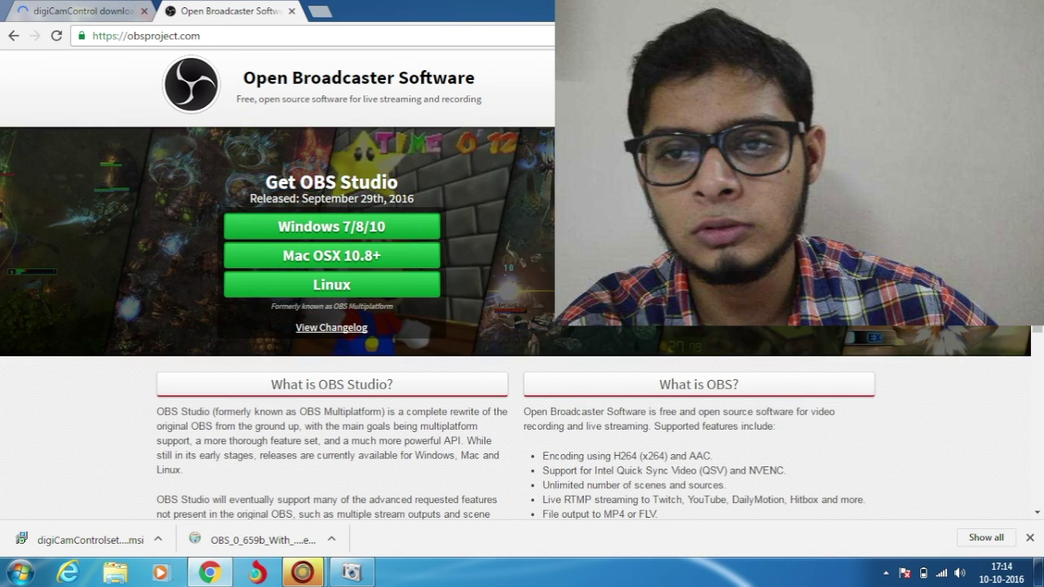
Step: Minimize Chrome with Win+D to show the desktop shortcuts
{"action": "key", "text": "super+d"}
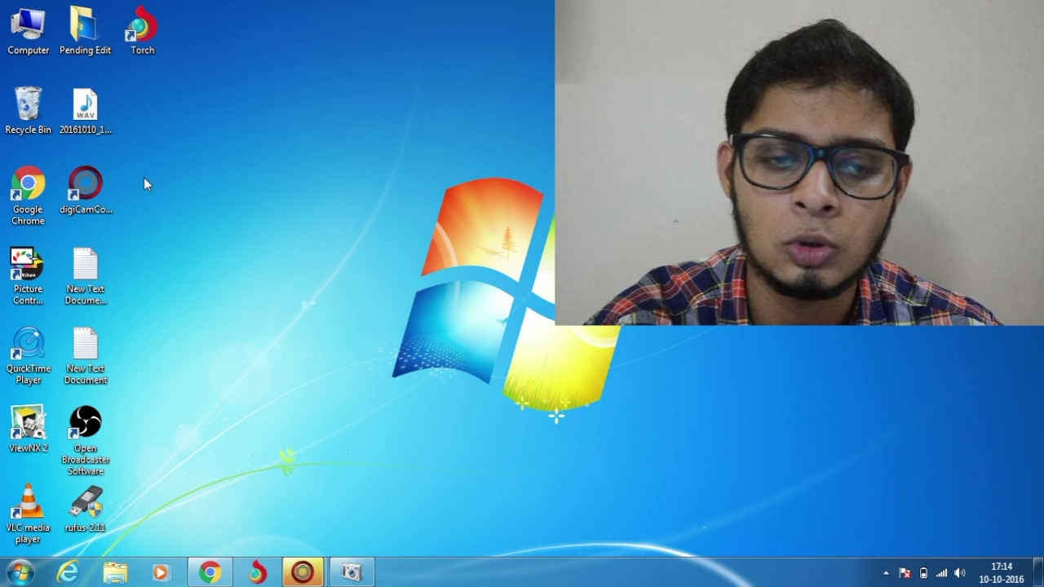
Step: Launch digiCamControl, enable Use web server under Settings > Webserver, confirm, then hide it
{"action": "left_click", "coordinate": [85, 185]}
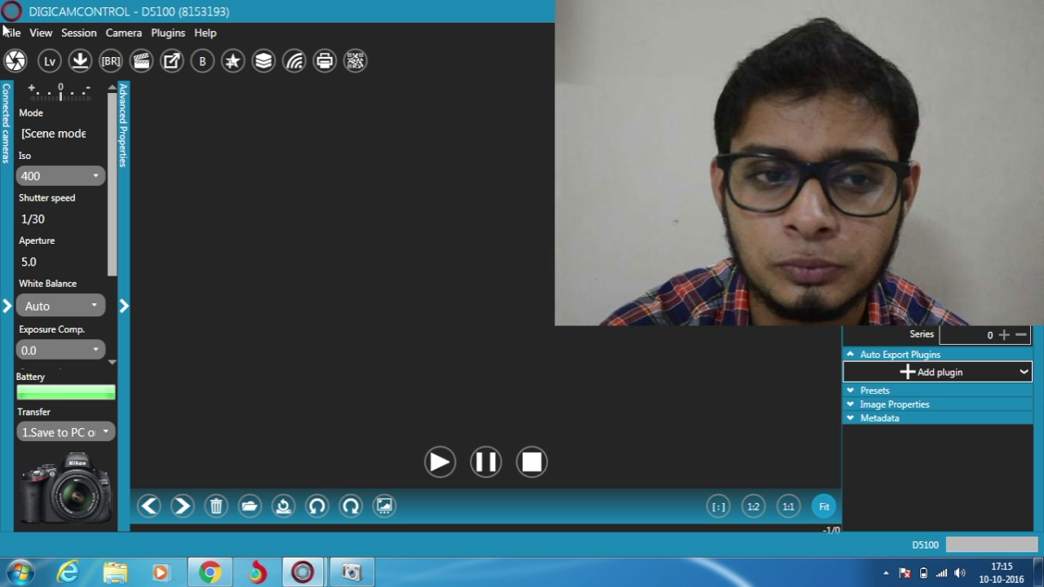
{"action": "left_click", "coordinate": [11, 33]}
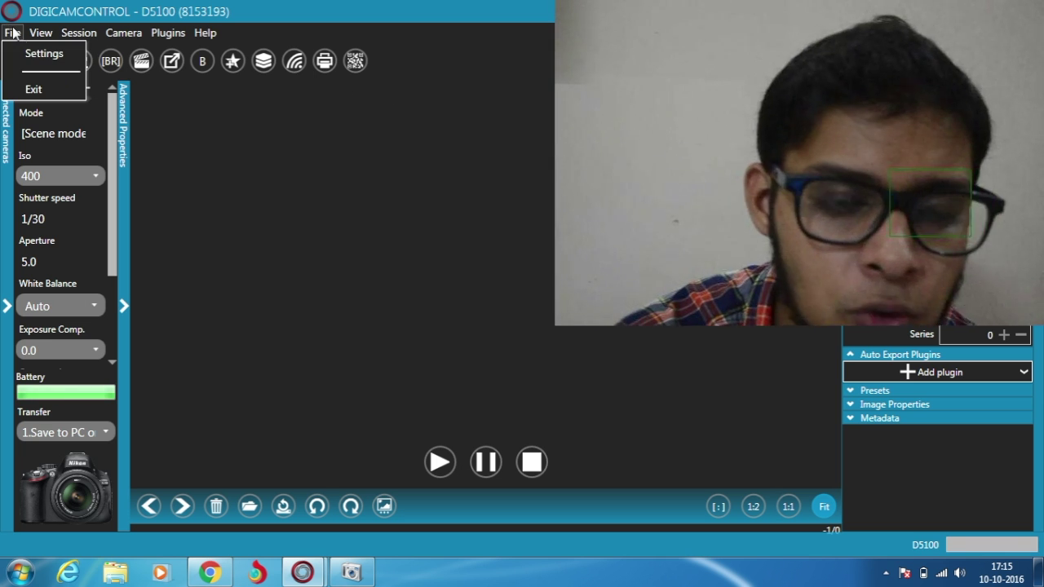
{"action": "left_click", "coordinate": [29, 55]}
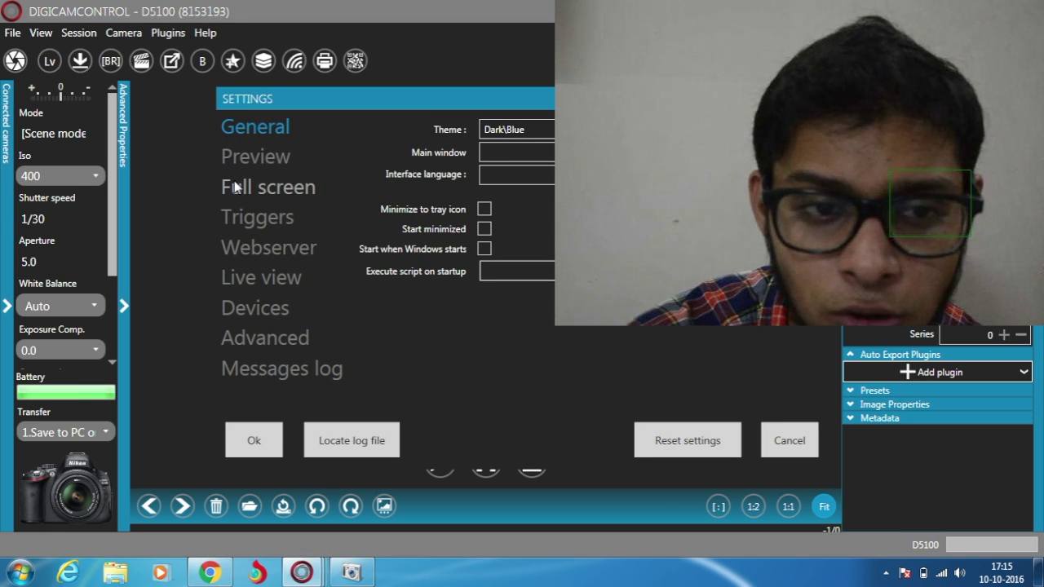
{"action": "left_click", "coordinate": [267, 248]}
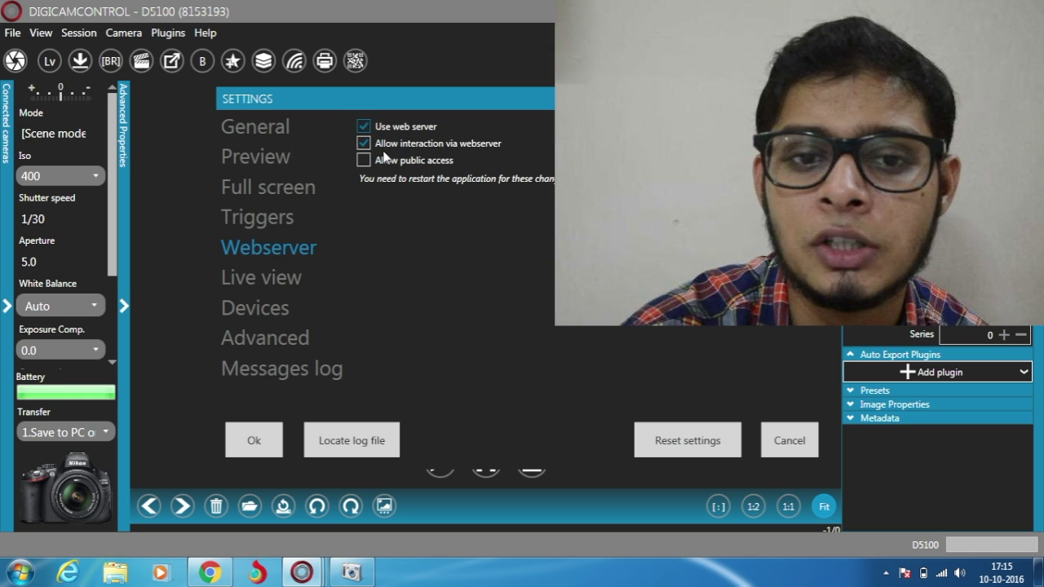
{"action": "left_click", "coordinate": [254, 441]}
{"action": "key", "text": "super+d"}
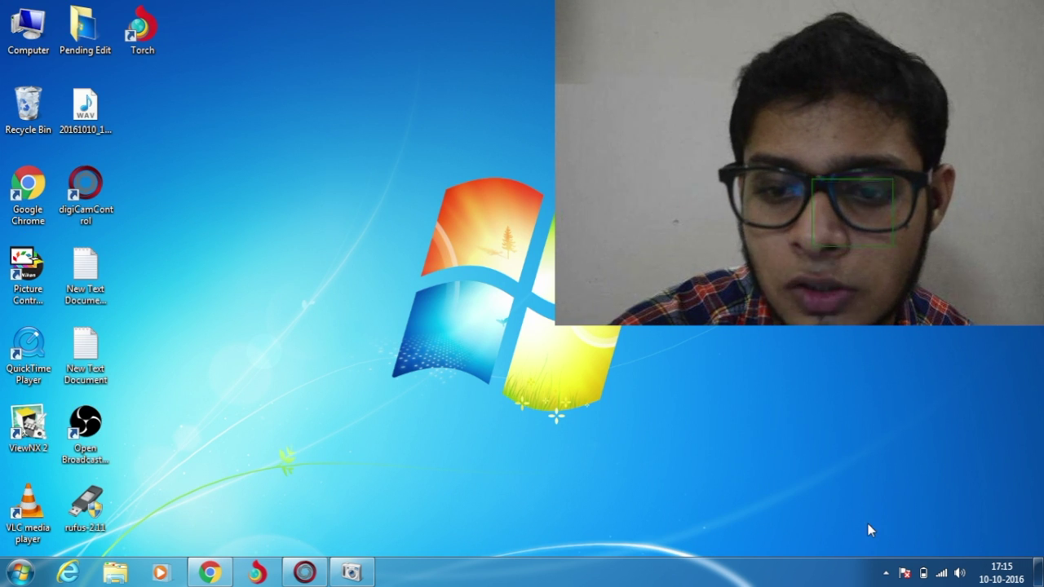
Step: Restore OBS from the tray and remove the existing DSLR source from the scene
{"action": "left_click", "coordinate": [885, 573]}
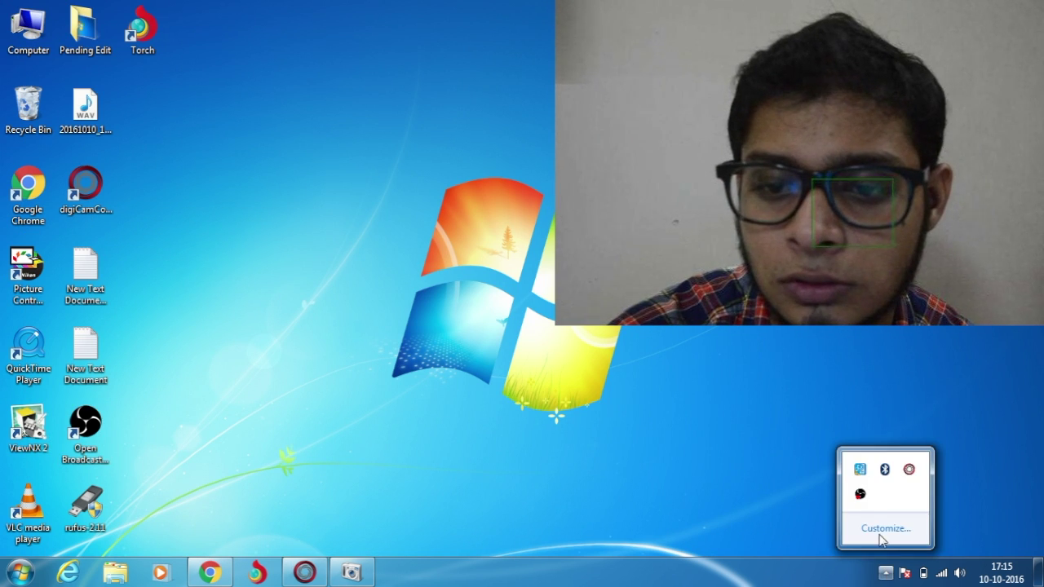
{"action": "left_click", "coordinate": [861, 495]}
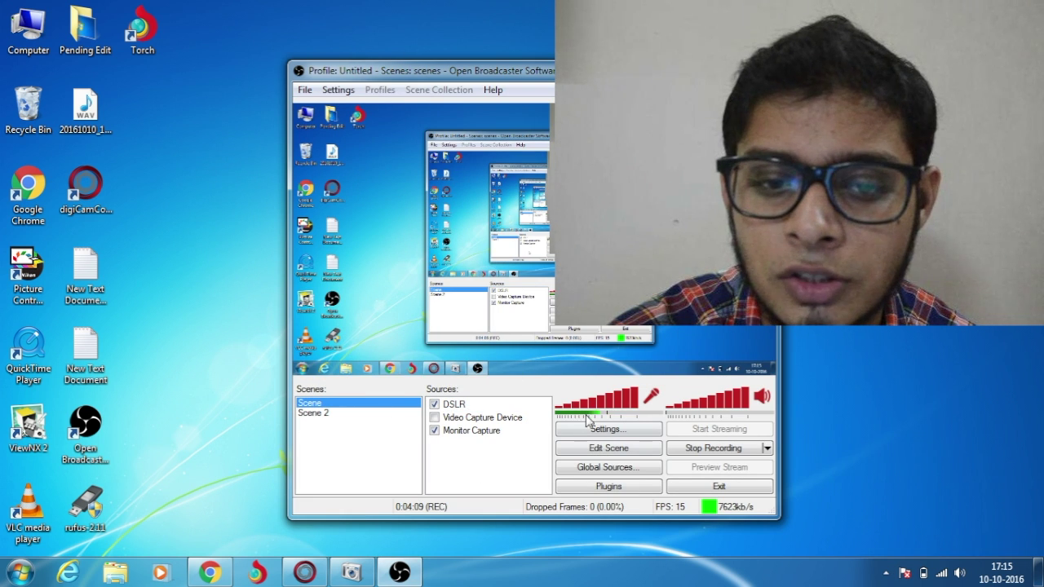
{"action": "left_click", "coordinate": [459, 407]}
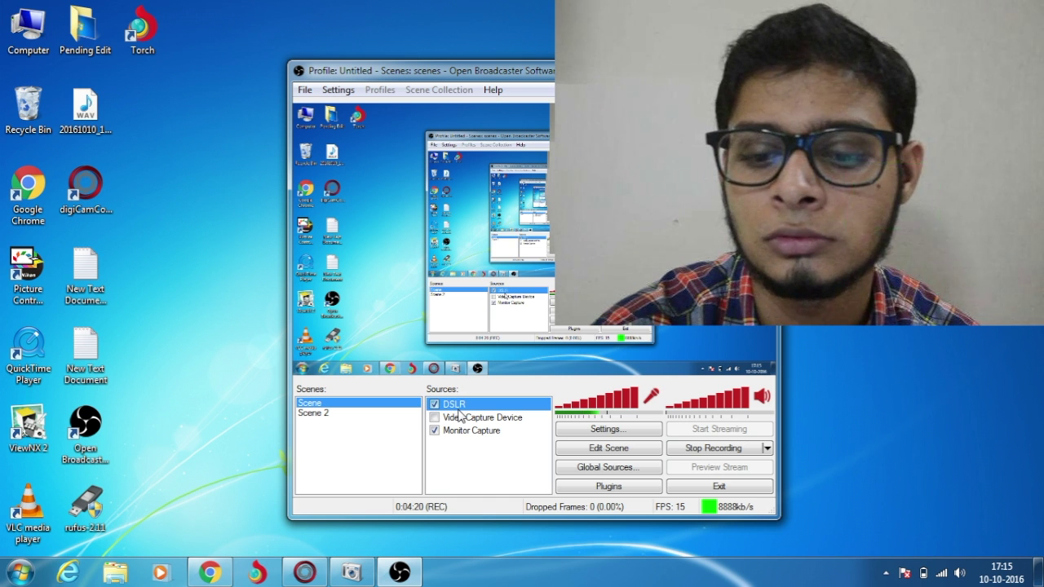
{"action": "right_click", "coordinate": [457, 411]}
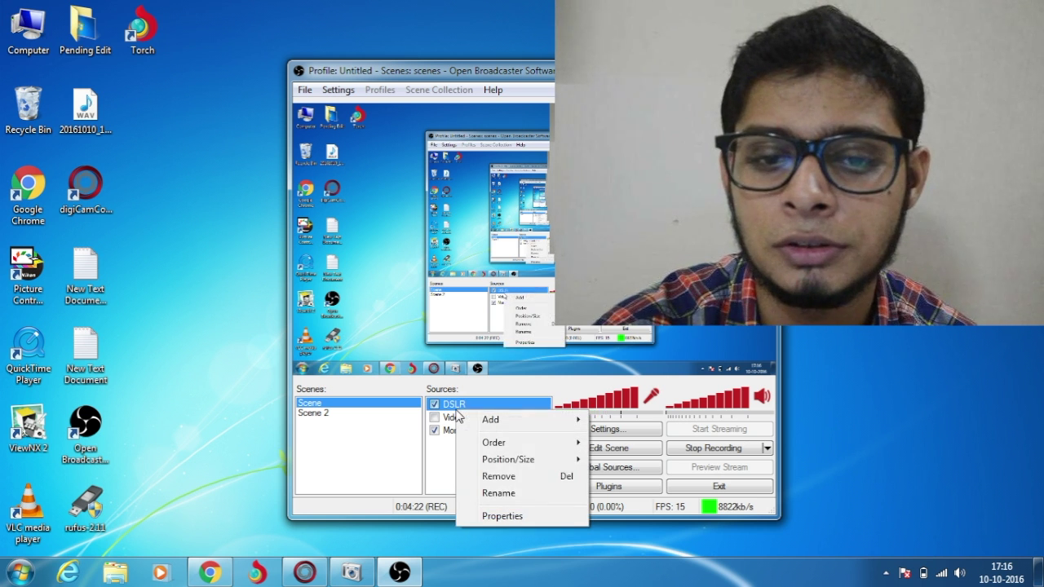
{"action": "left_click", "coordinate": [490, 477]}
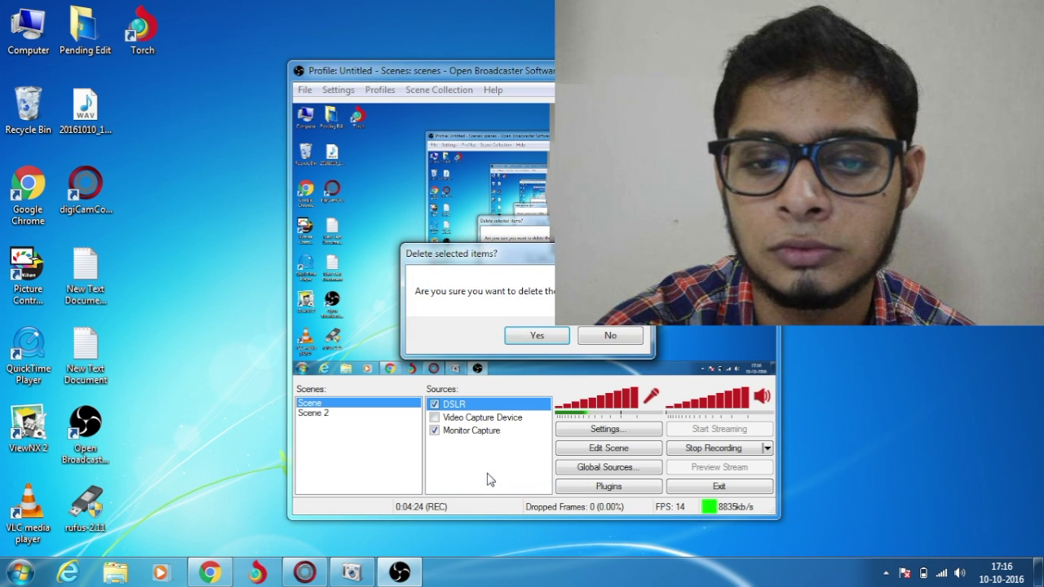
{"action": "left_click", "coordinate": [538, 334]}
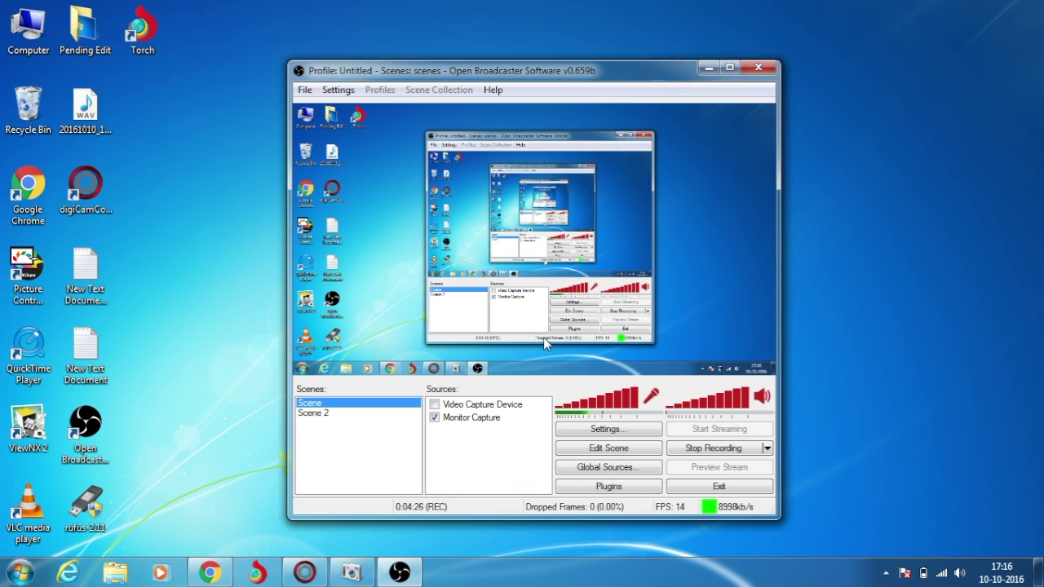
Step: Add a digiCamControl Image Source to the scene named 'DSLR'
{"action": "right_click", "coordinate": [444, 457]}
{"action": "mouse_move", "coordinate": [479, 459]}
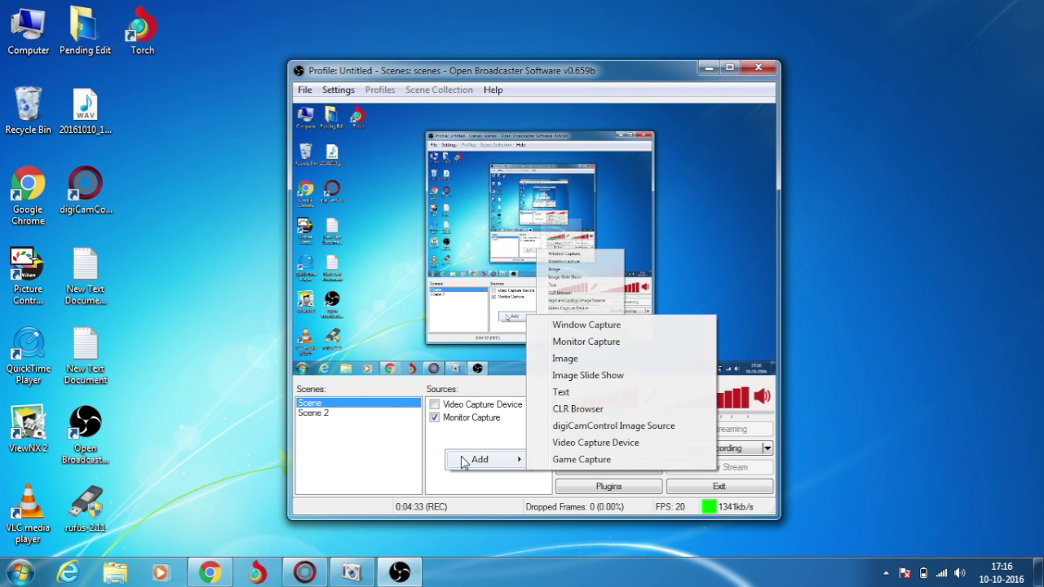
{"action": "left_click", "coordinate": [614, 426]}
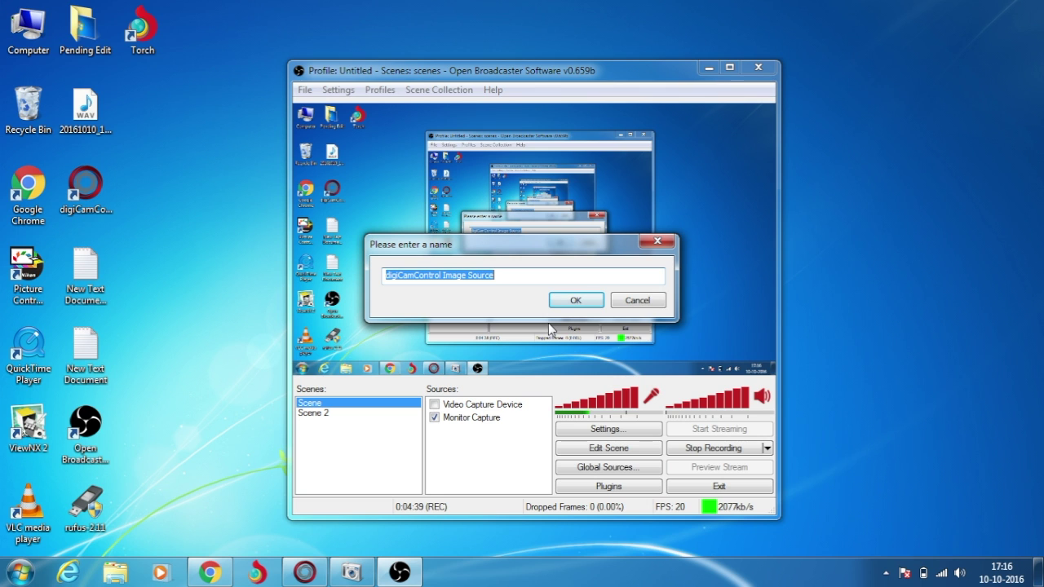
{"action": "type", "text": "DSLR"}
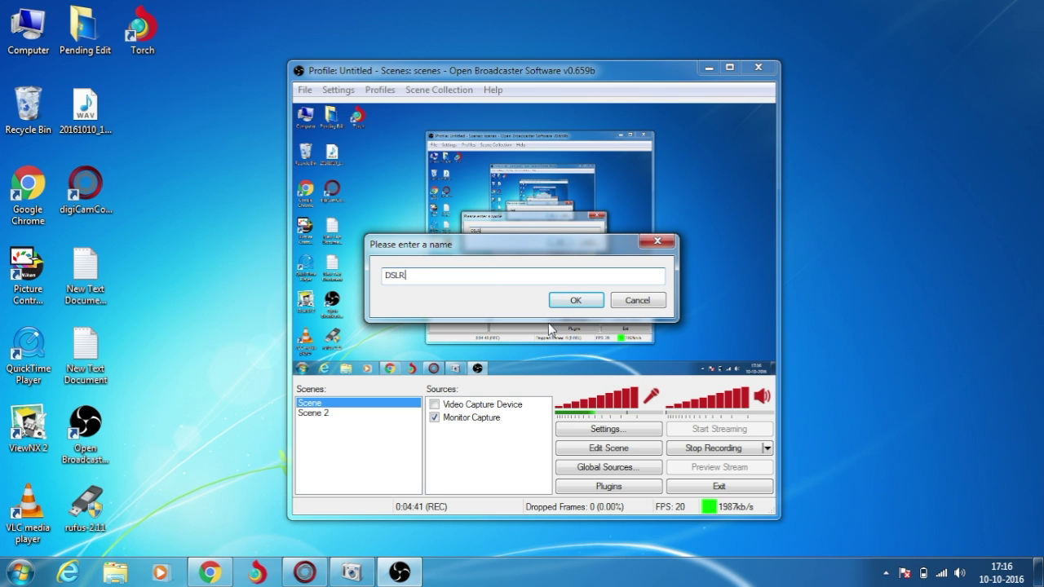
{"action": "key", "text": "Return"}
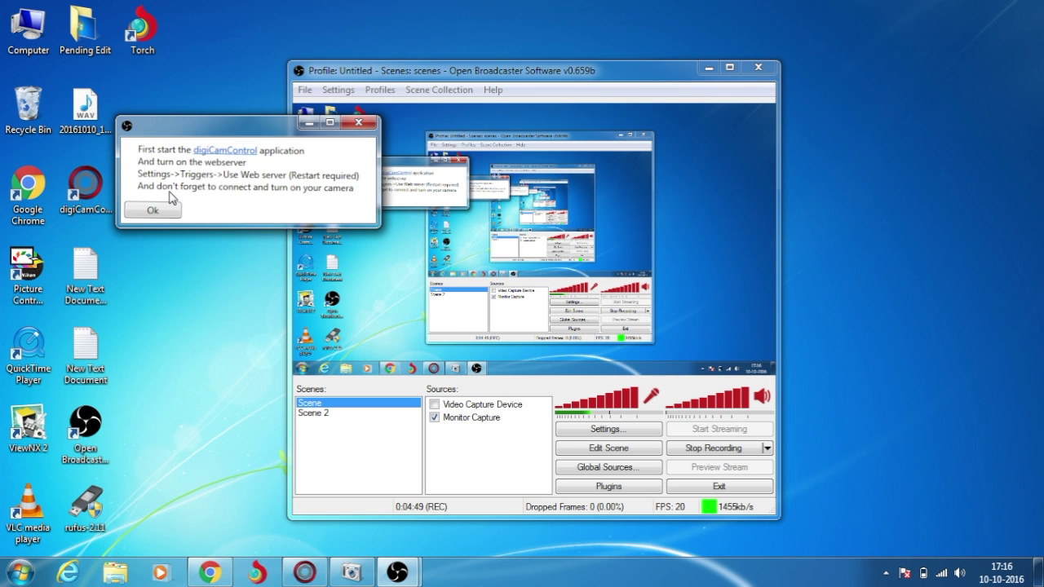
Step: Dismiss the web server reminder and move the DSLR feed to the right edge
{"action": "left_click", "coordinate": [155, 210]}
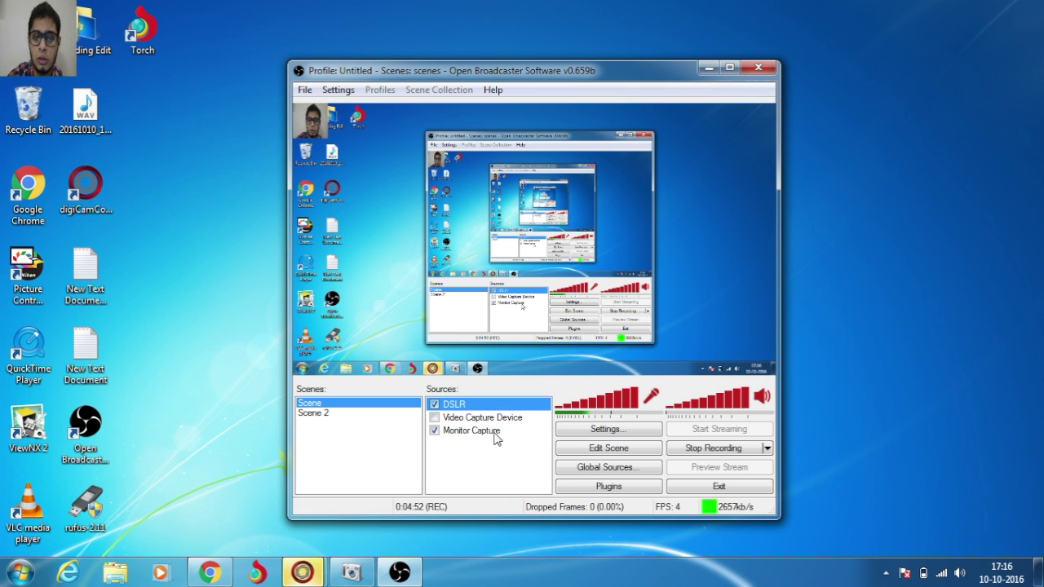
{"action": "double_click", "coordinate": [451, 405]}
{"action": "left_click", "coordinate": [171, 231]}
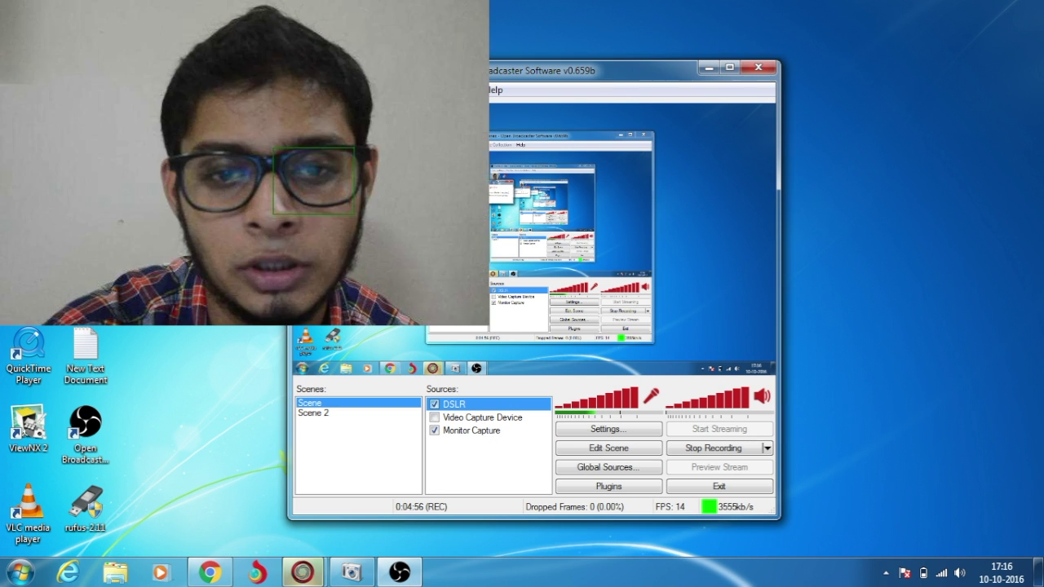
{"action": "right_click", "coordinate": [454, 404]}
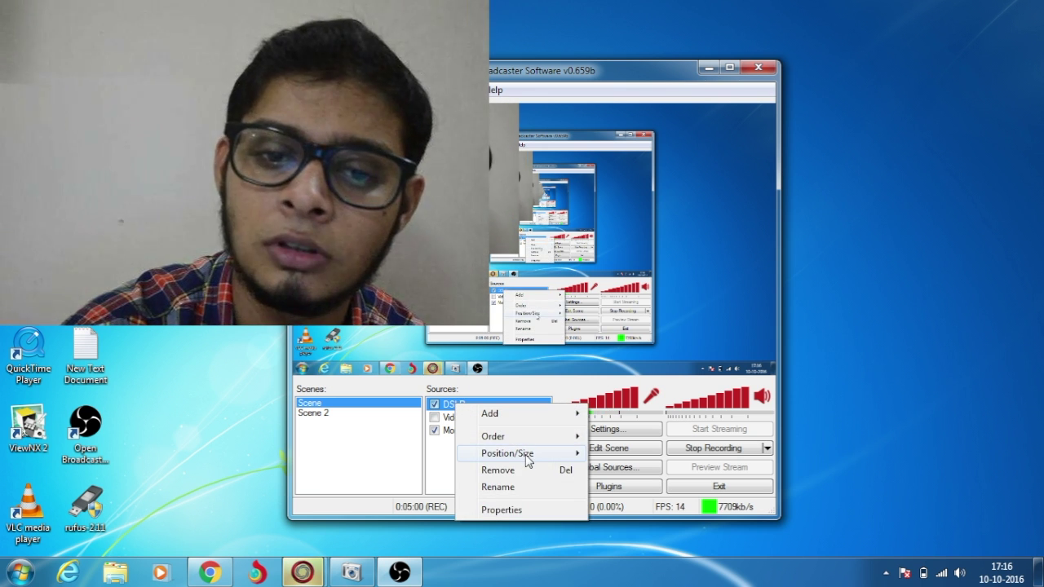
{"action": "mouse_move", "coordinate": [524, 454]}
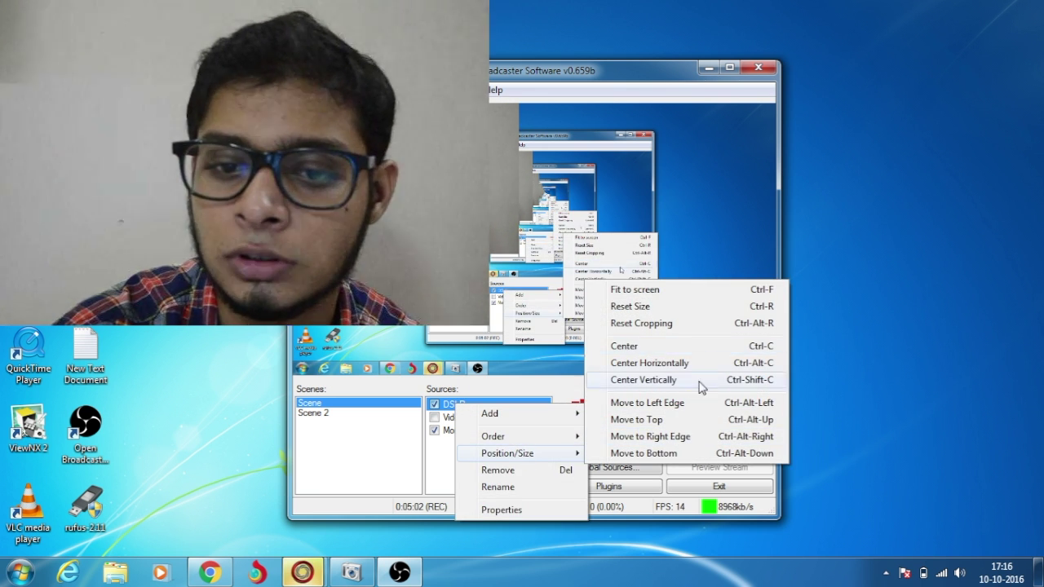
{"action": "left_click", "coordinate": [683, 437]}
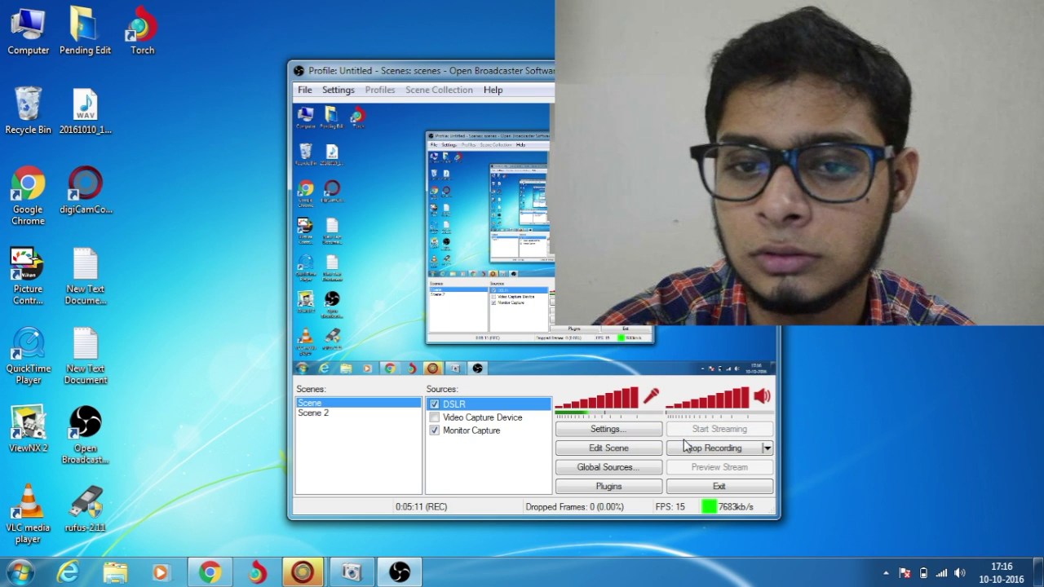
{"action": "left_click", "coordinate": [478, 461]}
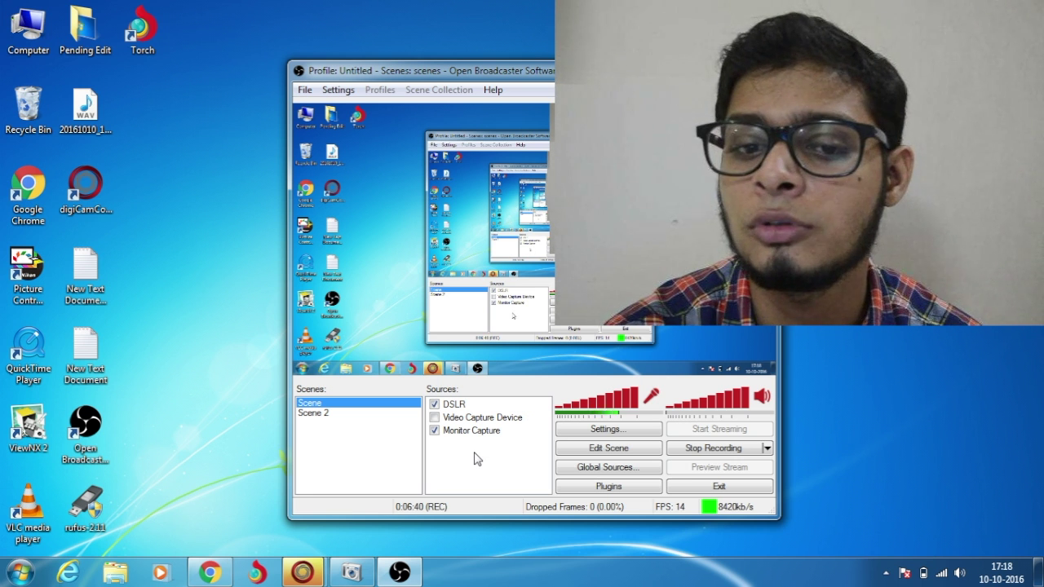
Step: Select the Monitor Capture source in the Sources list
{"action": "left_click", "coordinate": [477, 437]}
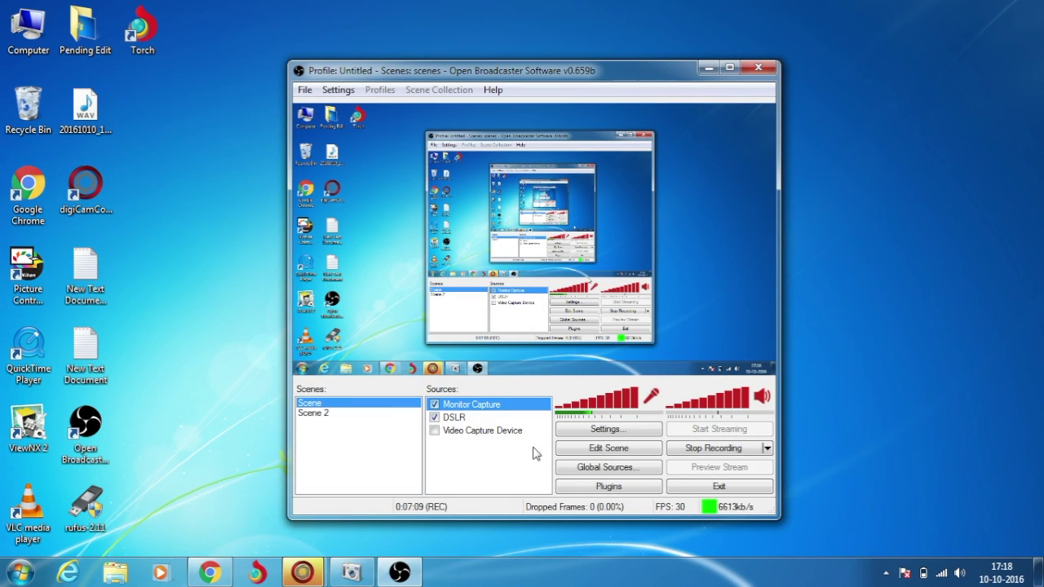
{"action": "left_click", "coordinate": [524, 461]}
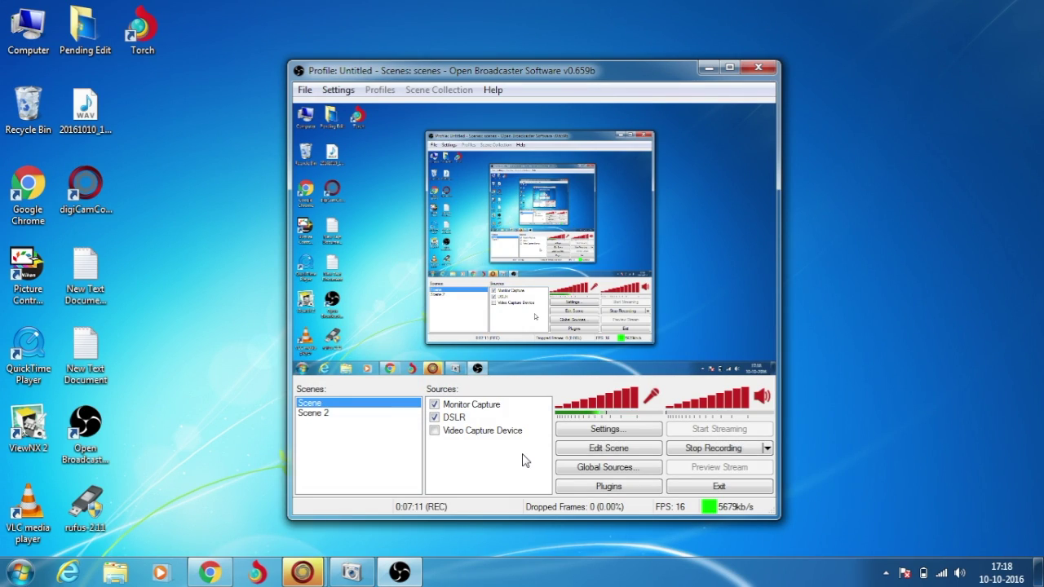
{"action": "right_click", "coordinate": [471, 471]}
{"action": "mouse_move", "coordinate": [481, 481]}
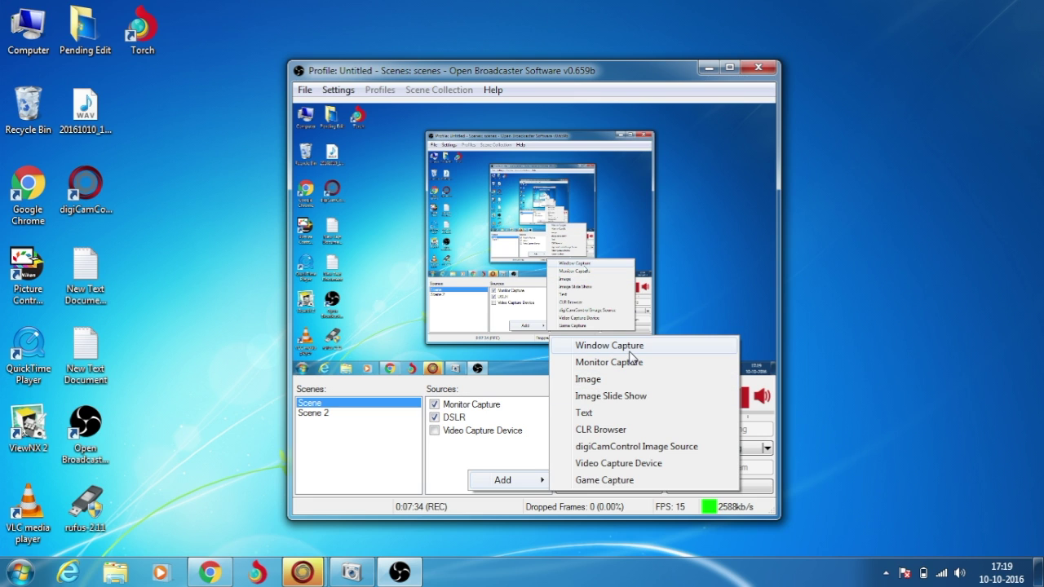
Step: Move the DSLR source to the top of the order, above Monitor Capture
{"action": "left_click", "coordinate": [453, 418]}
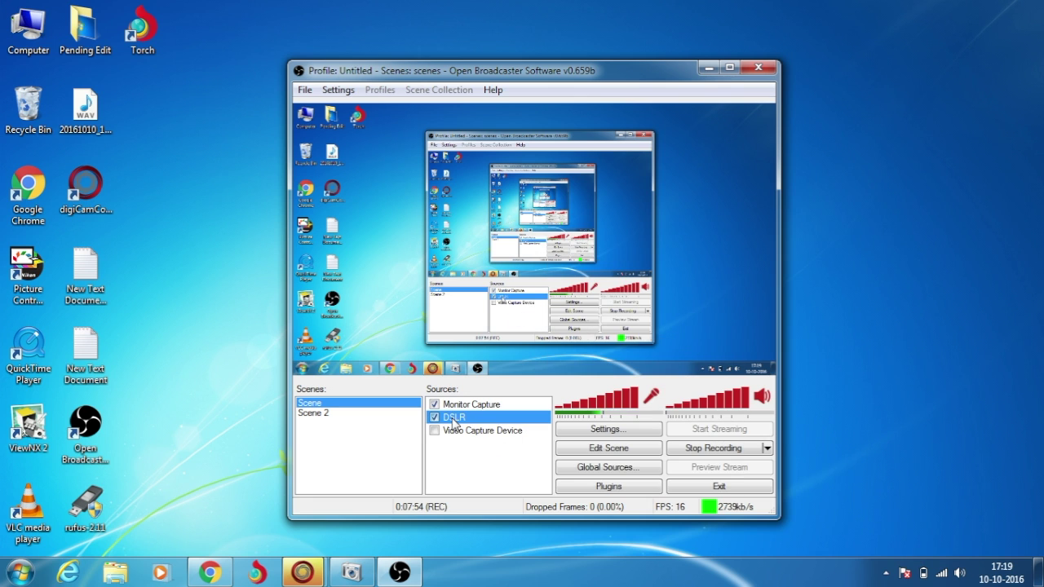
{"action": "right_click", "coordinate": [452, 414]}
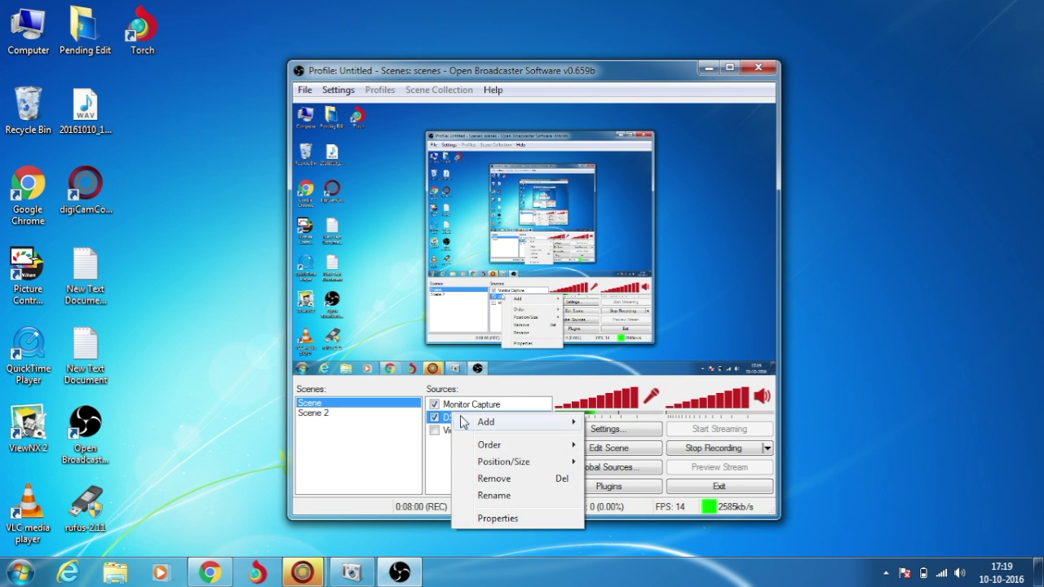
{"action": "mouse_move", "coordinate": [549, 447]}
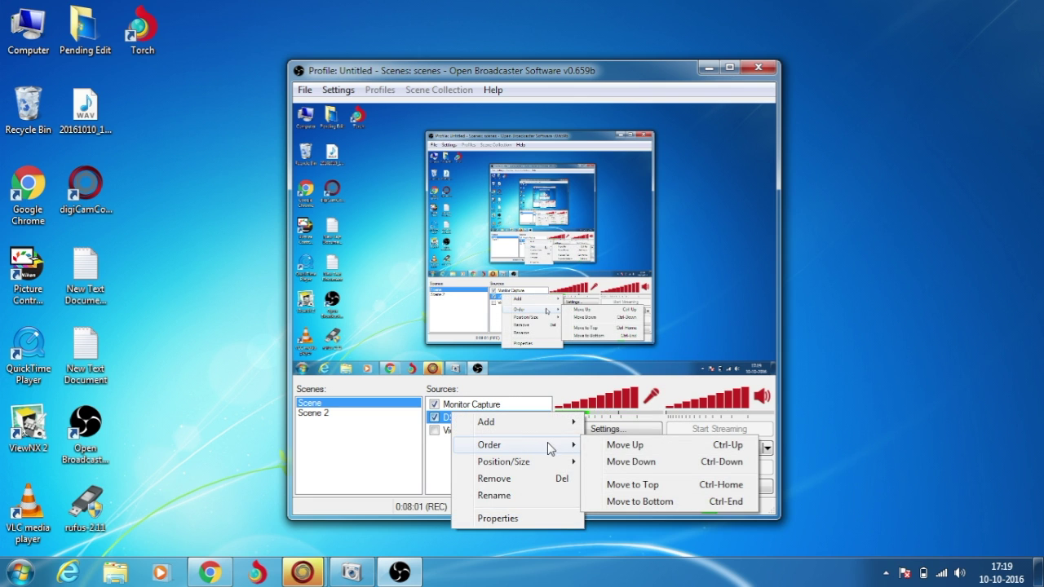
{"action": "left_click", "coordinate": [630, 487]}
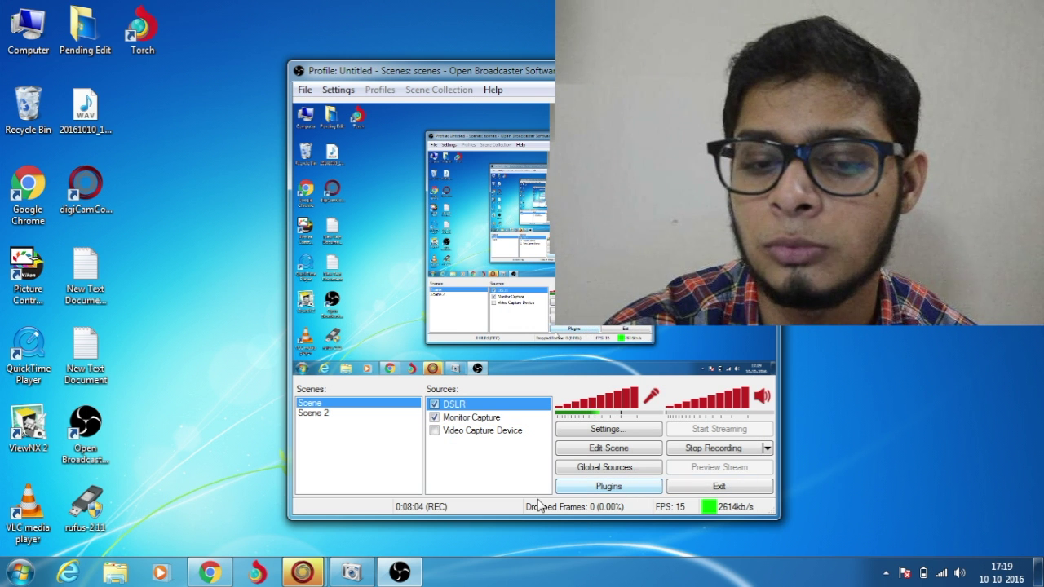